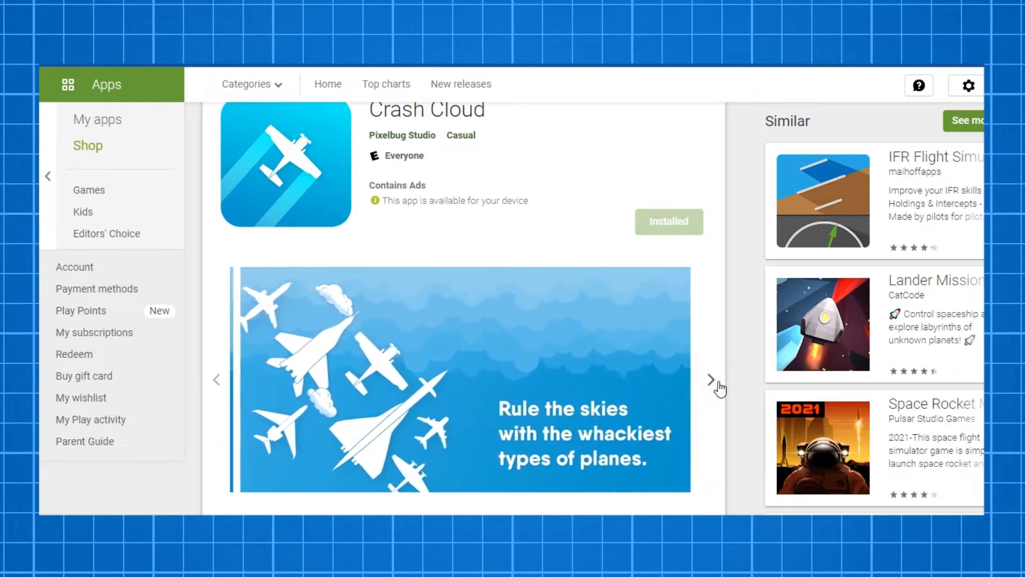
Browse through the Crash Cloud store page's screenshot gallery and return to its beginning.
{"action": "left_click", "coordinate": [711, 380]}
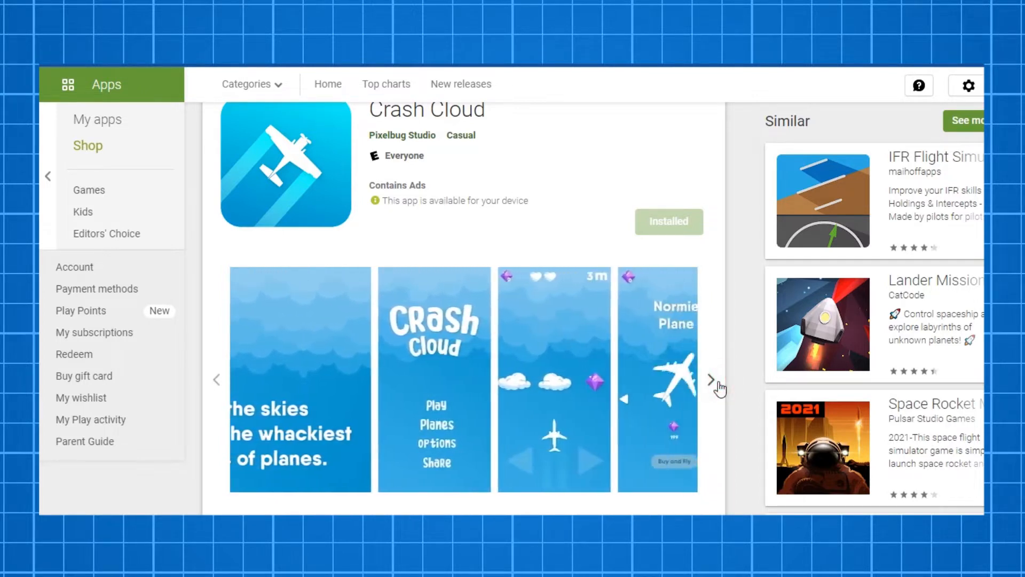
{"action": "left_click", "coordinate": [715, 381]}
{"action": "left_click", "coordinate": [716, 381]}
{"action": "left_click", "coordinate": [716, 382]}
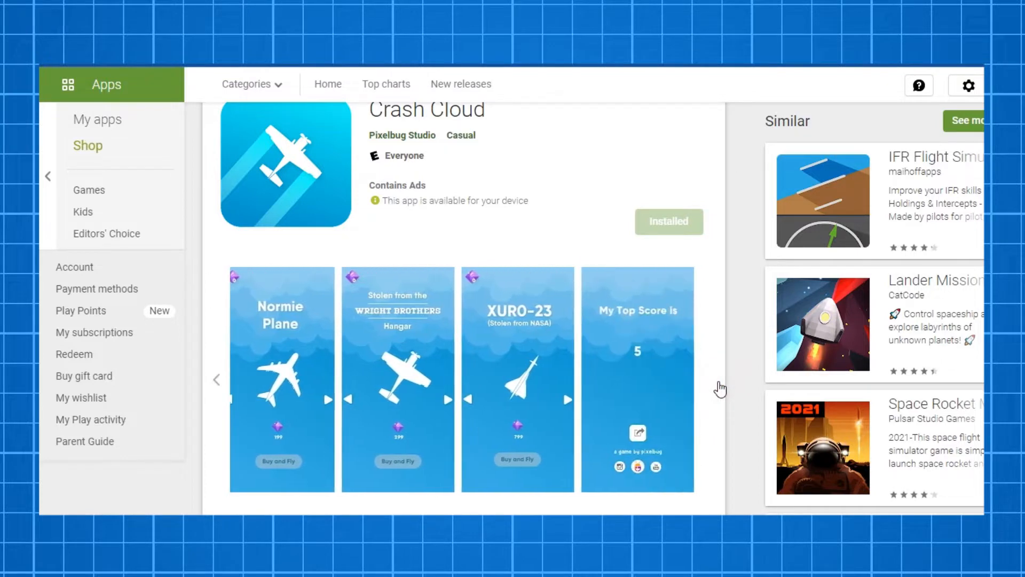
{"action": "left_click", "coordinate": [215, 382]}
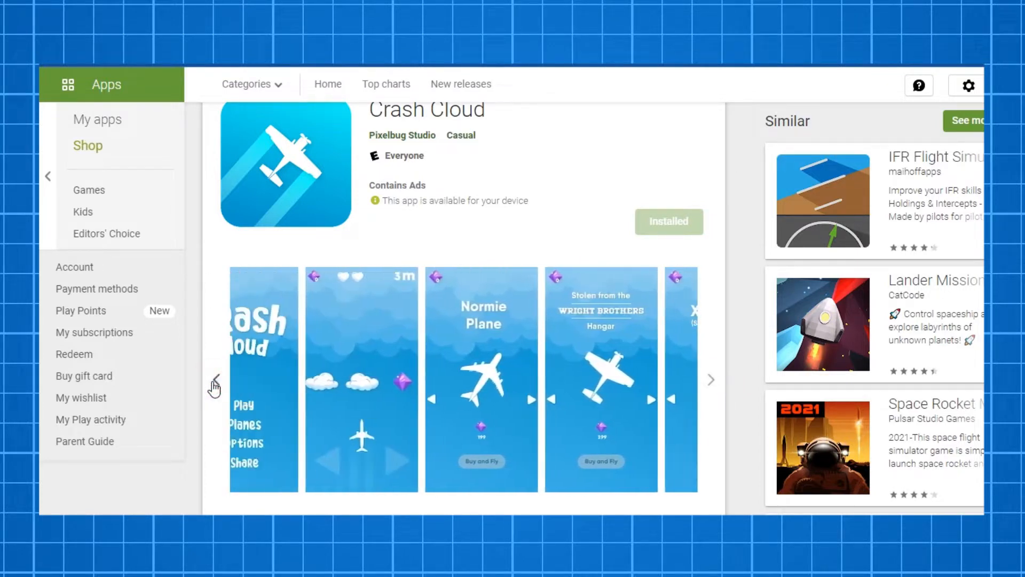
{"action": "left_click", "coordinate": [215, 381]}
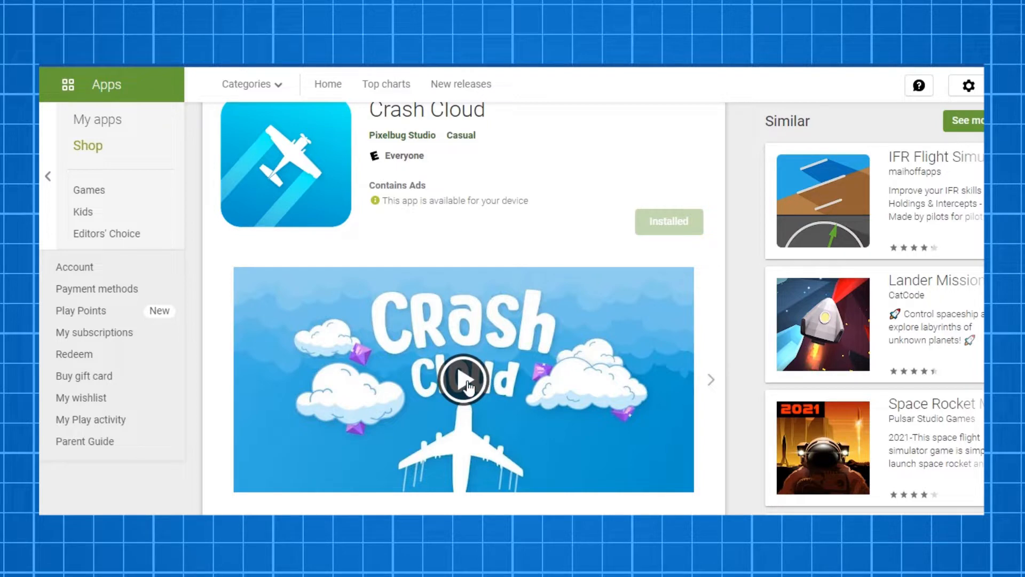
Play the Crash Cloud trailer, close it and move on in the gallery.
{"action": "left_click", "coordinate": [467, 382]}
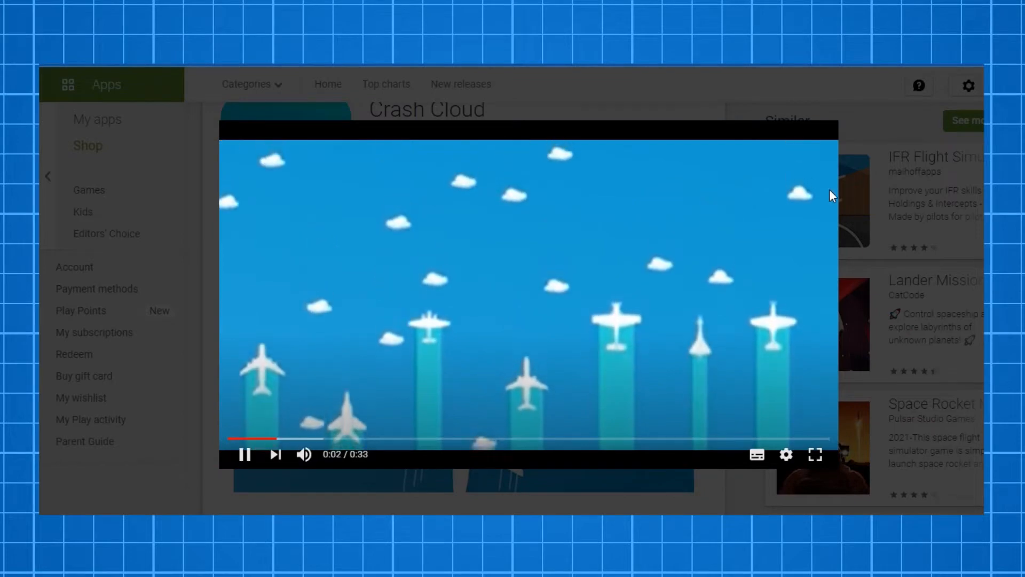
{"action": "left_click", "coordinate": [868, 150]}
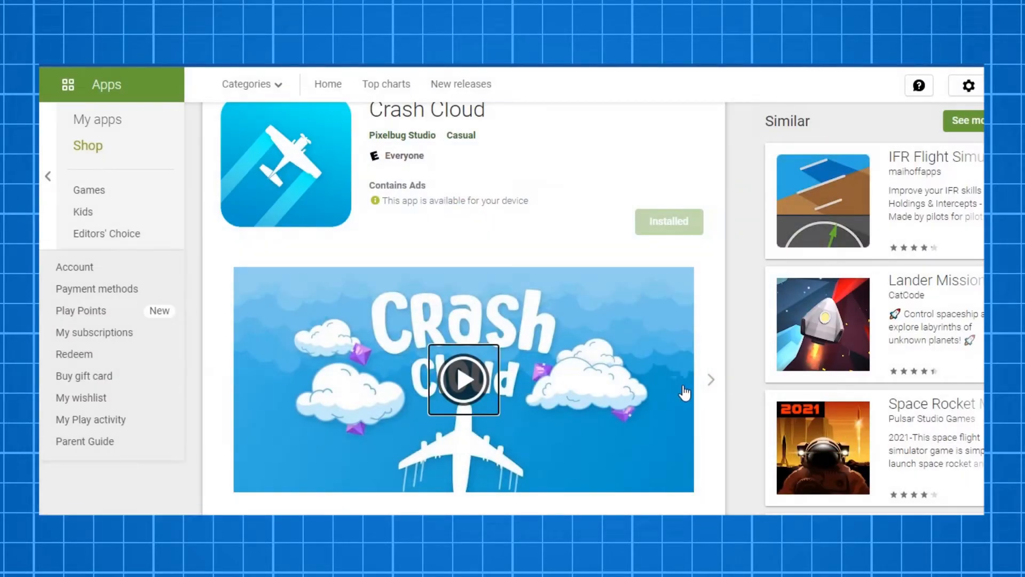
{"action": "left_click", "coordinate": [710, 380]}
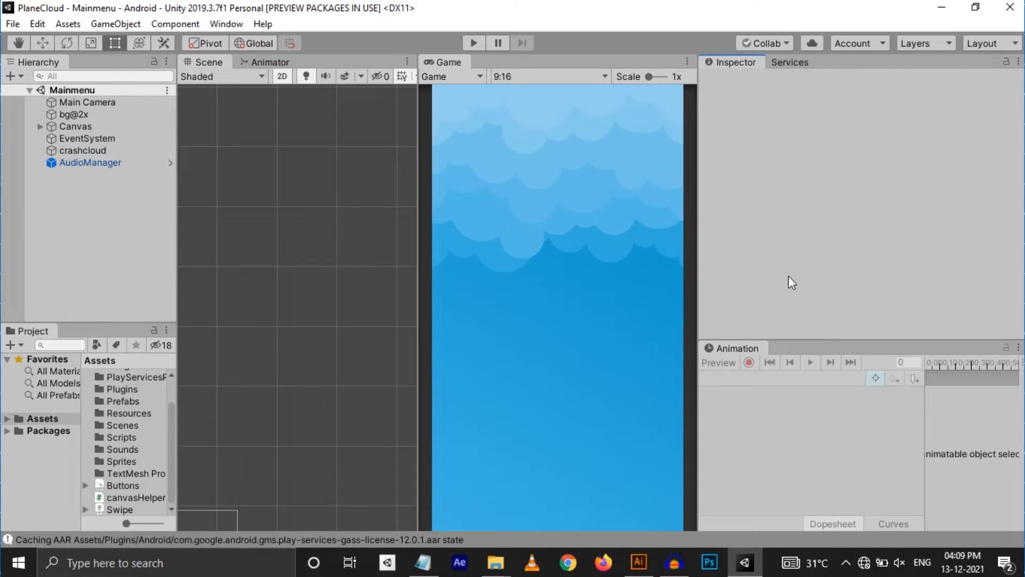
In the project's Editor settings, enable Enter Play Mode Options (Experimental) and turn off Reload Domain and Reload Scene.
{"action": "left_click", "coordinate": [36, 24]}
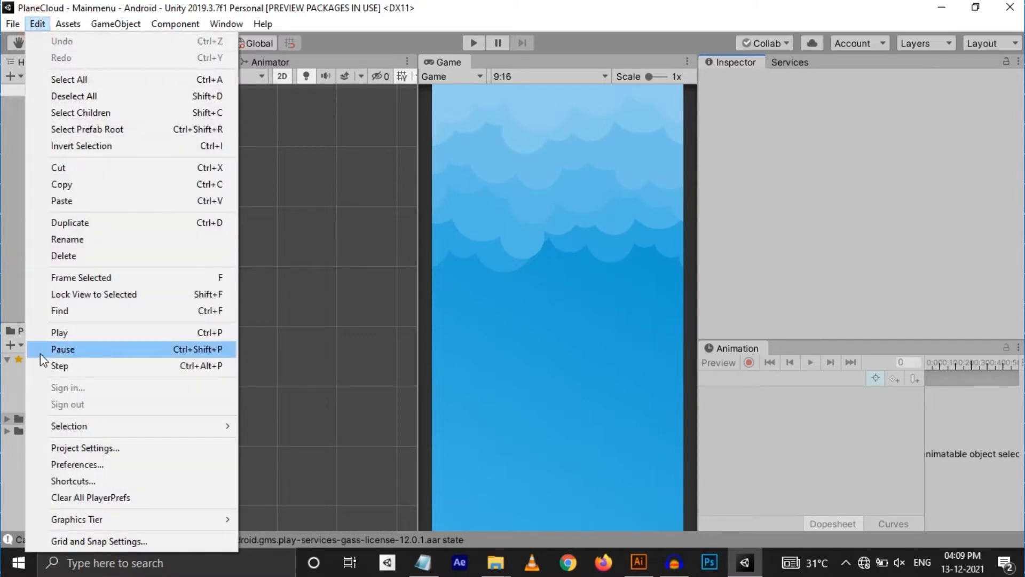
{"action": "left_click", "coordinate": [54, 449]}
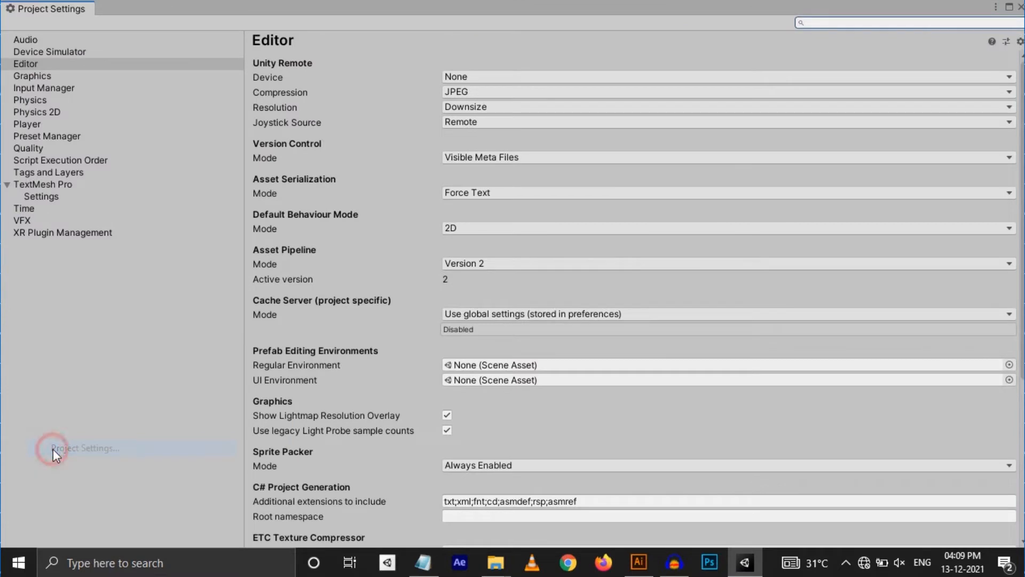
{"action": "left_click", "coordinate": [30, 63]}
{"action": "scroll", "coordinate": [713, 442], "scroll_direction": "down", "scroll_amount": 5}
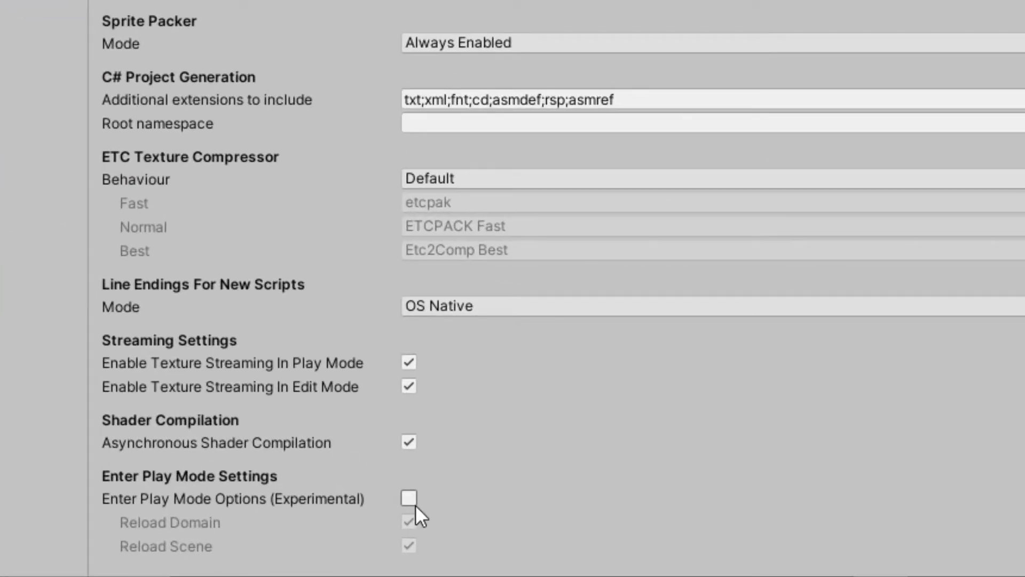
{"action": "left_click", "coordinate": [415, 502]}
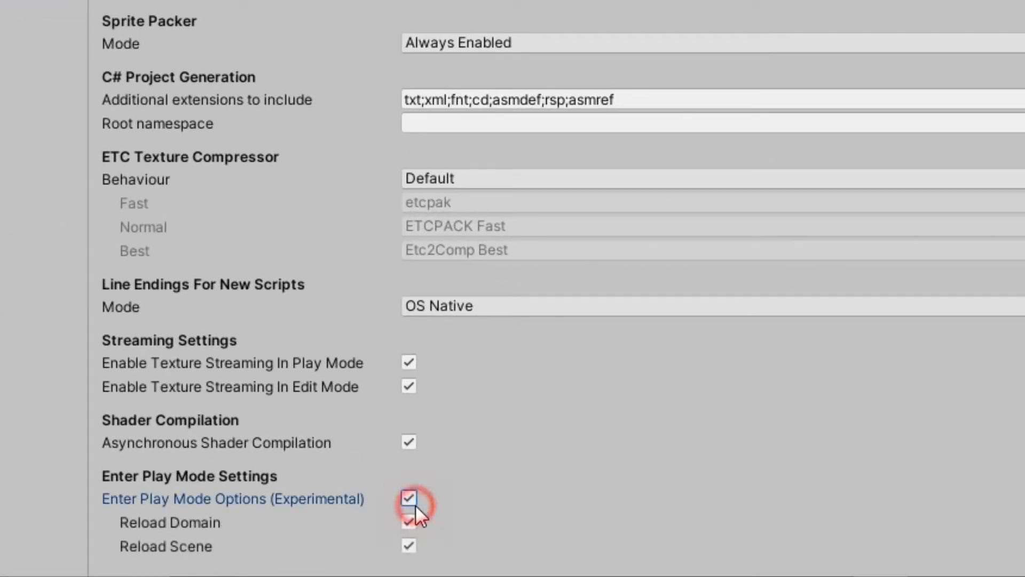
{"action": "left_click", "coordinate": [412, 520]}
{"action": "left_click", "coordinate": [412, 544]}
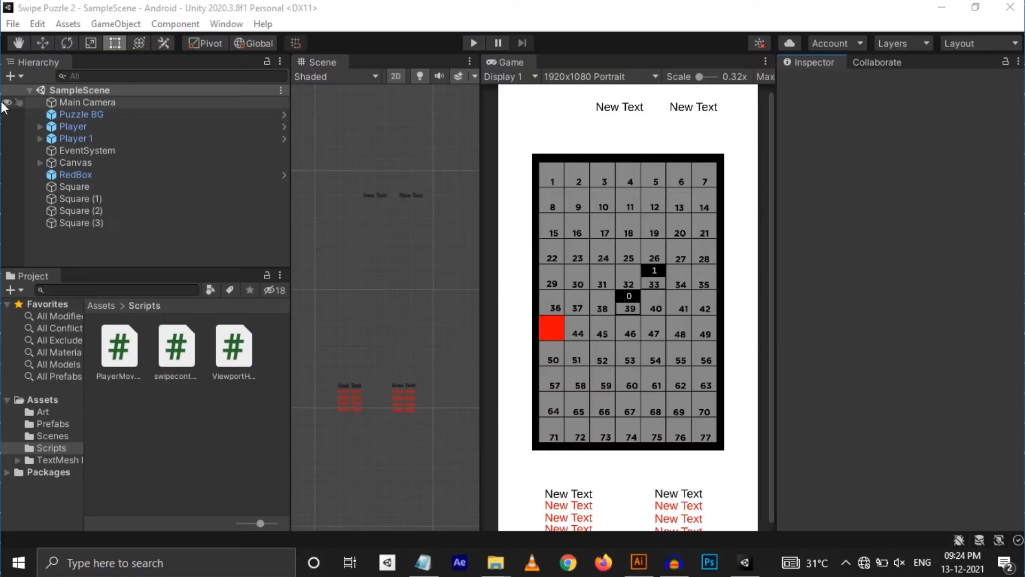
Enable Development Build and Scripts Only Build in the Android build settings.
{"action": "left_click", "coordinate": [13, 24]}
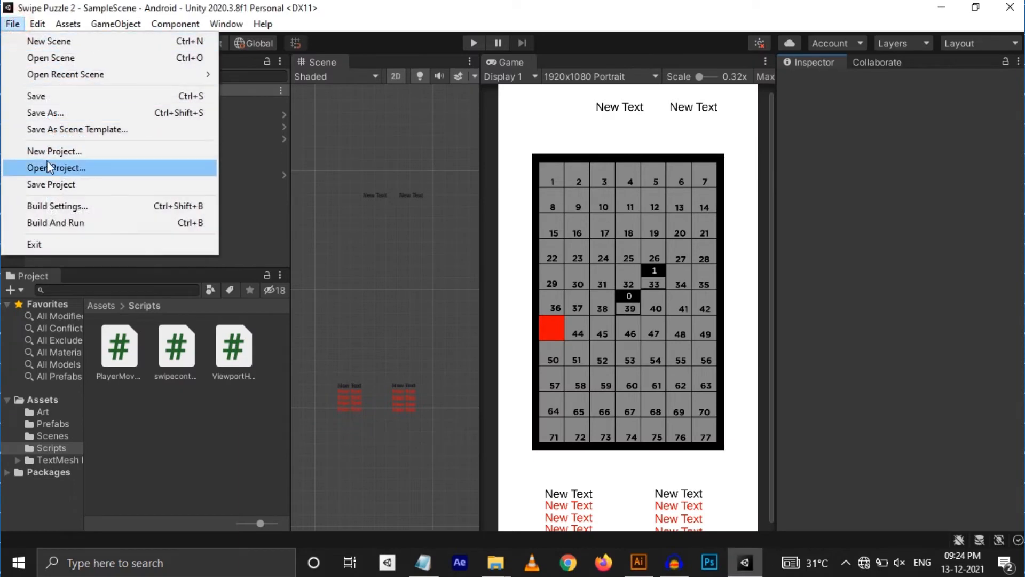
{"action": "left_click", "coordinate": [59, 206]}
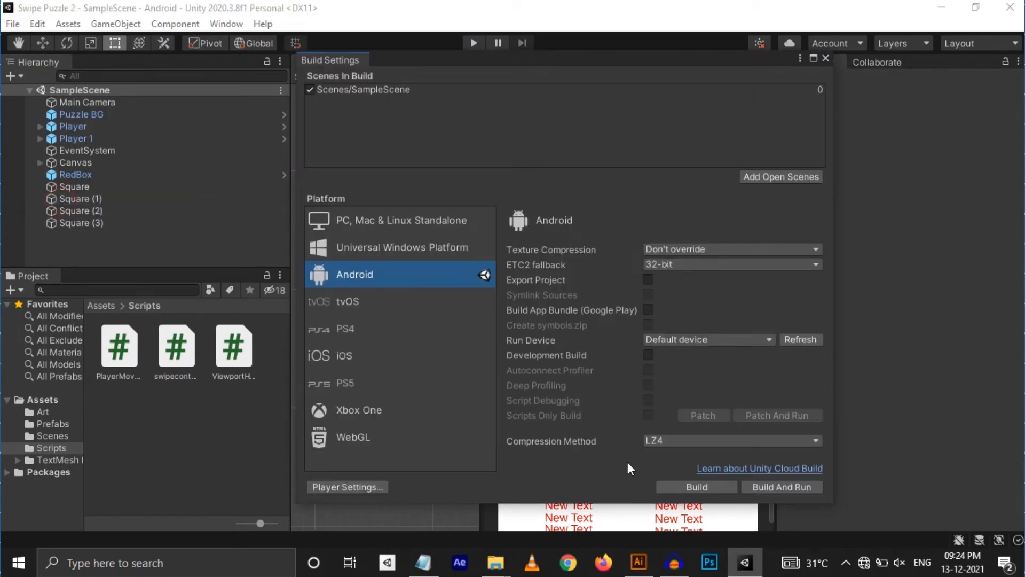
{"action": "left_click", "coordinate": [649, 355]}
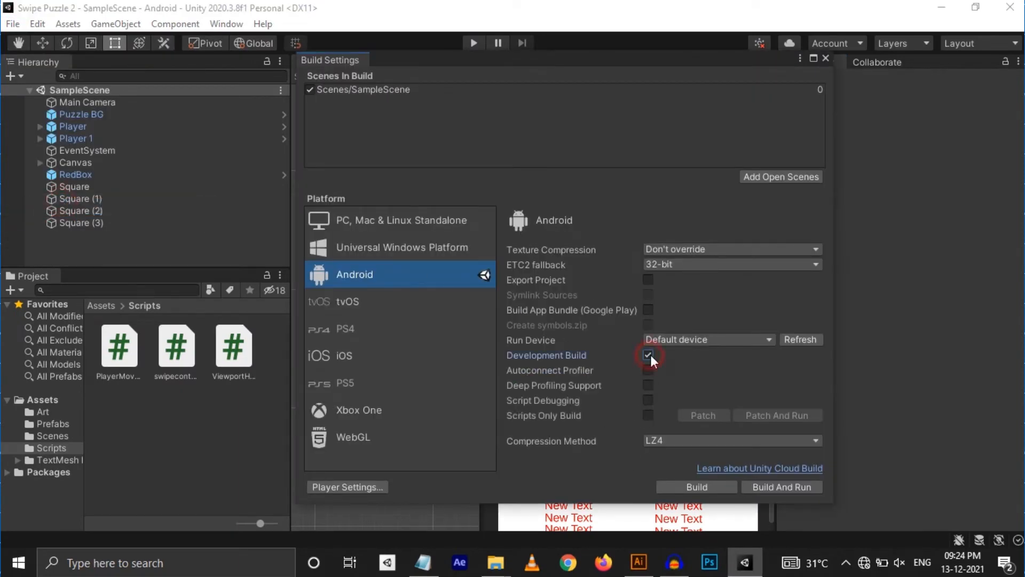
{"action": "left_click", "coordinate": [649, 414]}
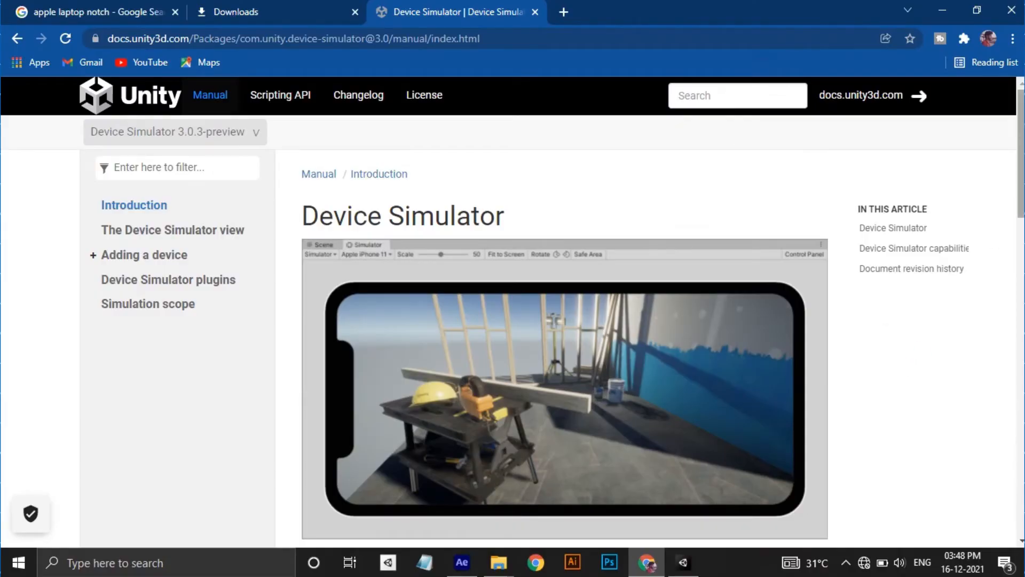
Read the Device Simulator manual page, covering its capabilities, simulated touch input, limitations and revision history.
{"action": "scroll", "coordinate": [565, 347], "scroll_direction": "down", "scroll_amount": 2}
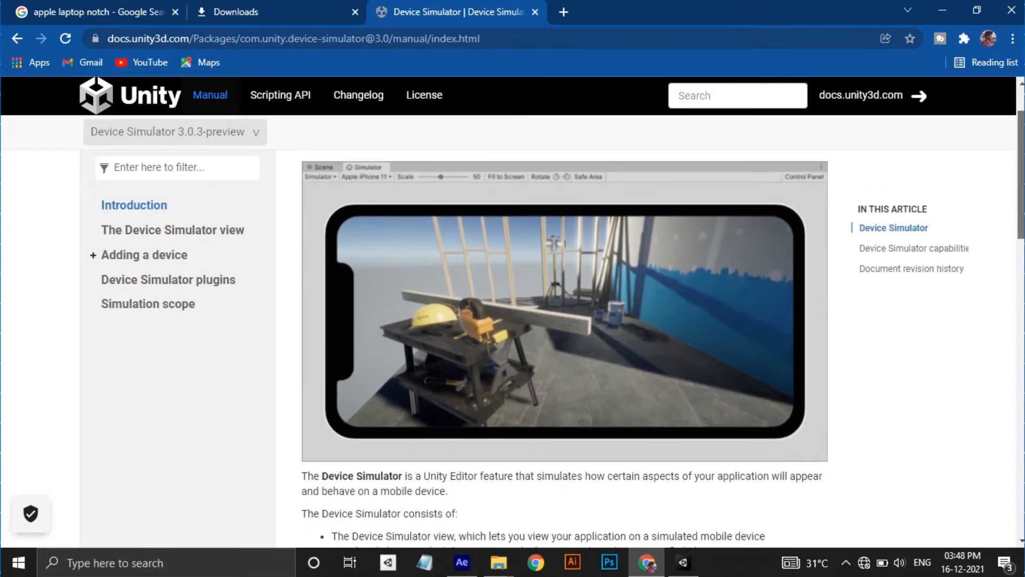
{"action": "scroll", "coordinate": [564, 347], "scroll_direction": "down", "scroll_amount": 5}
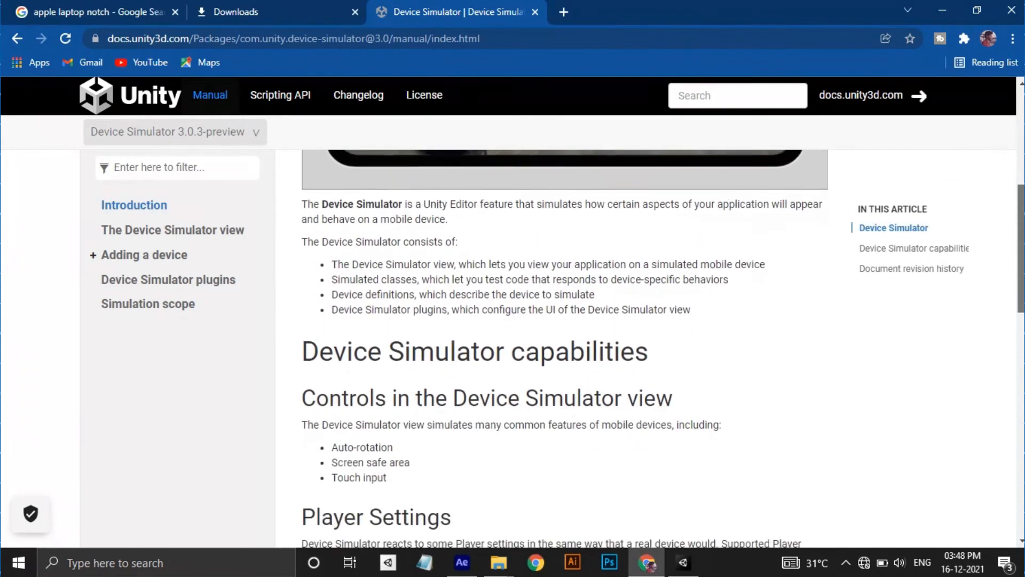
{"action": "scroll", "coordinate": [564, 347], "scroll_direction": "down", "scroll_amount": 6}
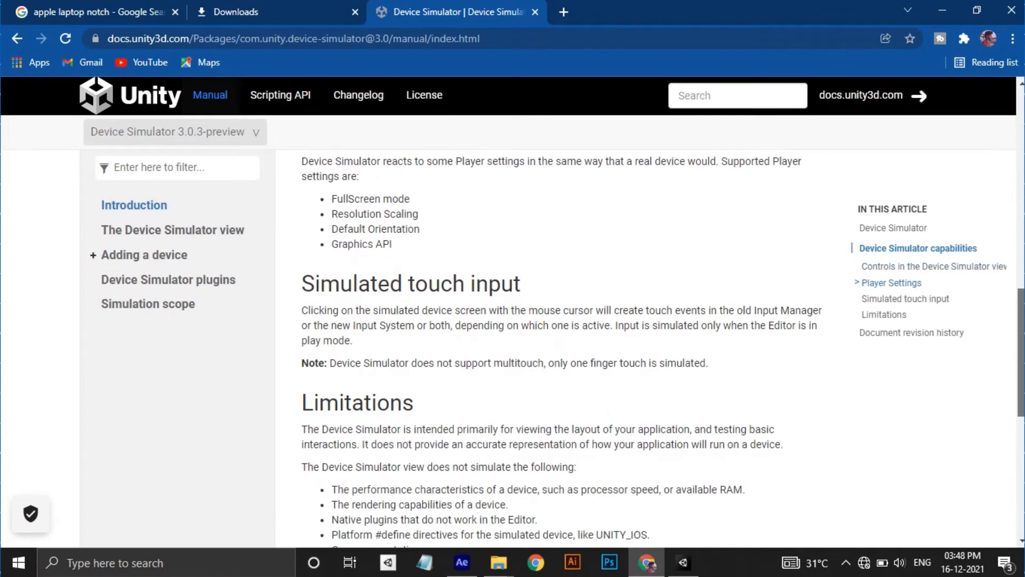
{"action": "scroll", "coordinate": [565, 347], "scroll_direction": "down", "scroll_amount": 4}
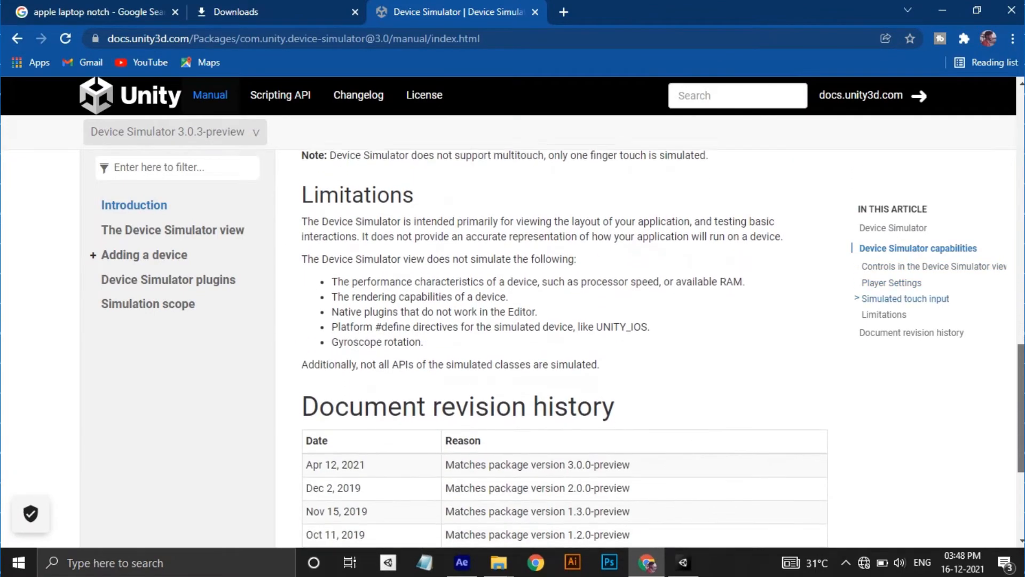
{"action": "scroll", "coordinate": [564, 347], "scroll_direction": "down", "scroll_amount": 3}
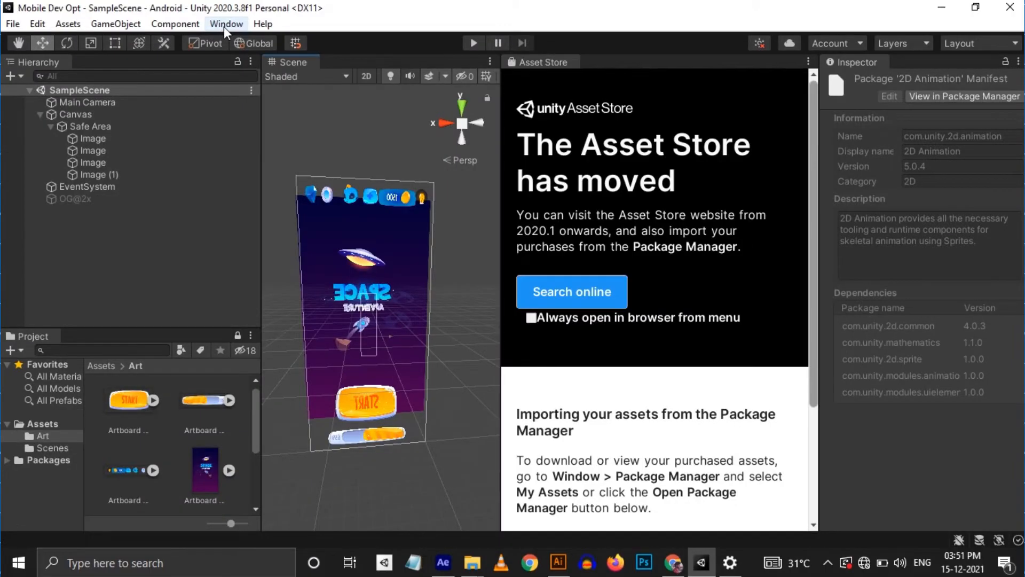
Enable preview packages in the Package Manager's advanced project settings.
{"action": "left_click", "coordinate": [224, 25]}
{"action": "left_click", "coordinate": [266, 162]}
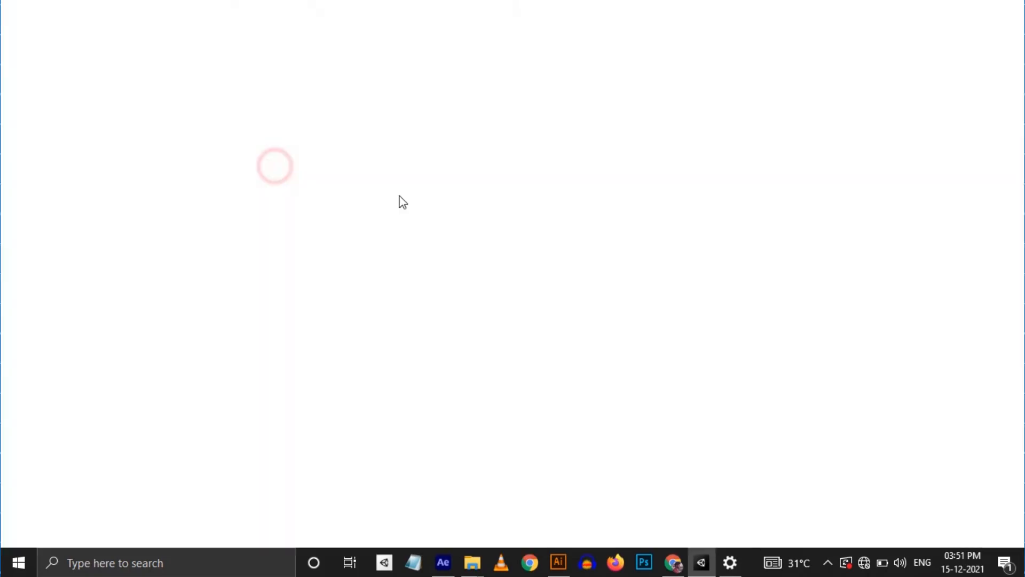
{"action": "left_click", "coordinate": [866, 22]}
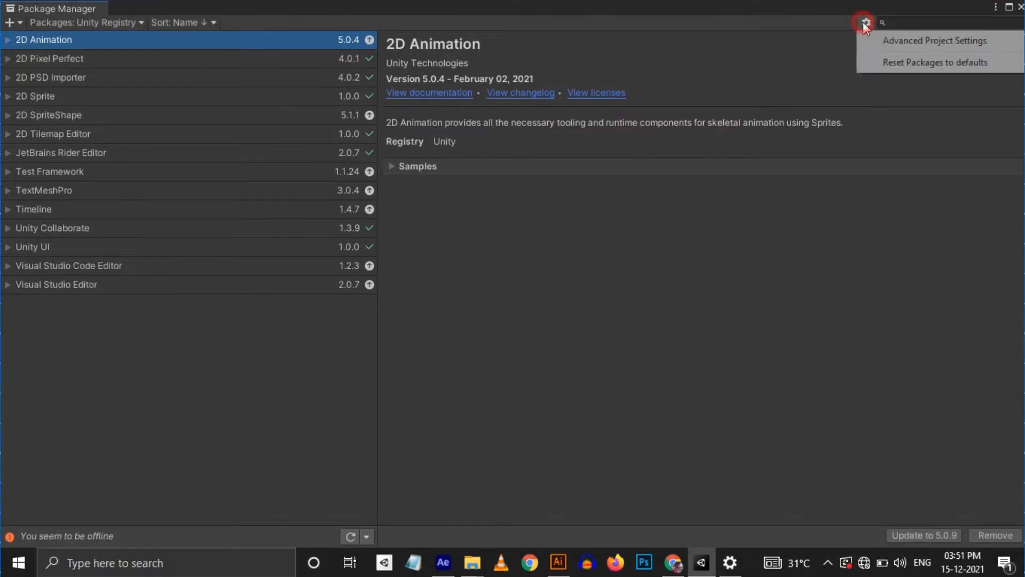
{"action": "left_click", "coordinate": [885, 40]}
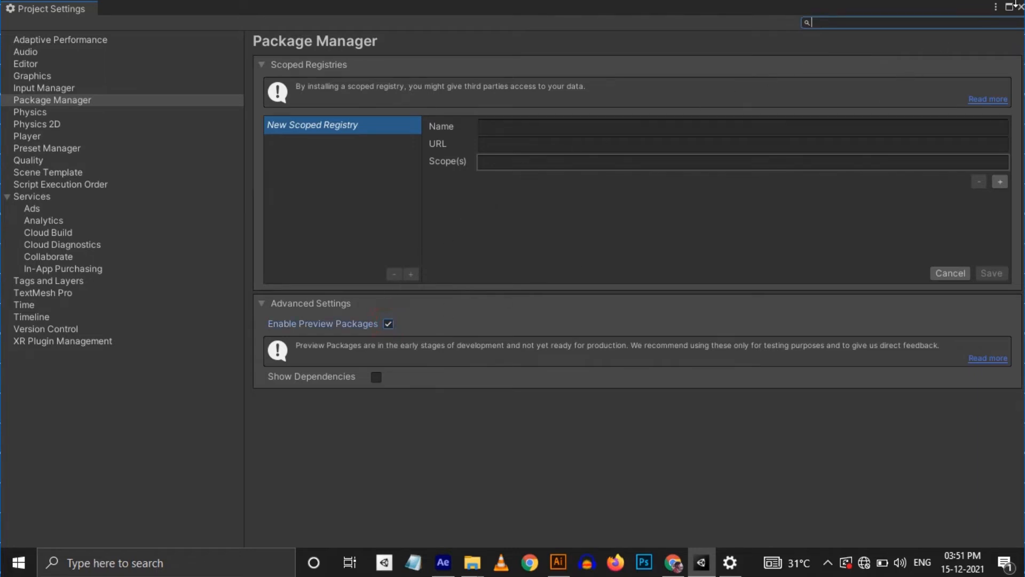
{"action": "left_click", "coordinate": [1021, 7]}
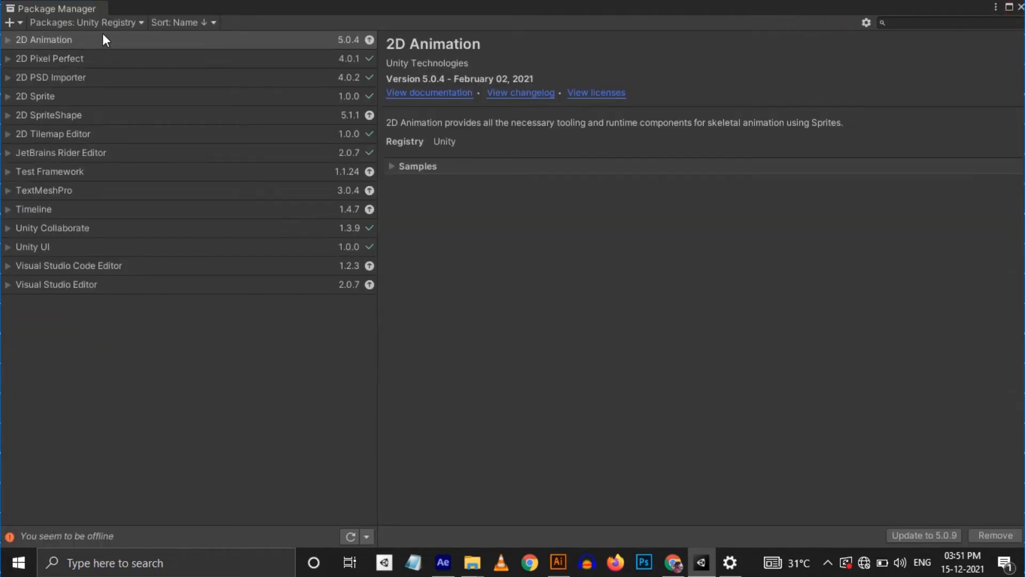
Search the Unity Registry packages for "device" and install the Device Simulator 3.0.3-preview package.
{"action": "left_click", "coordinate": [124, 22]}
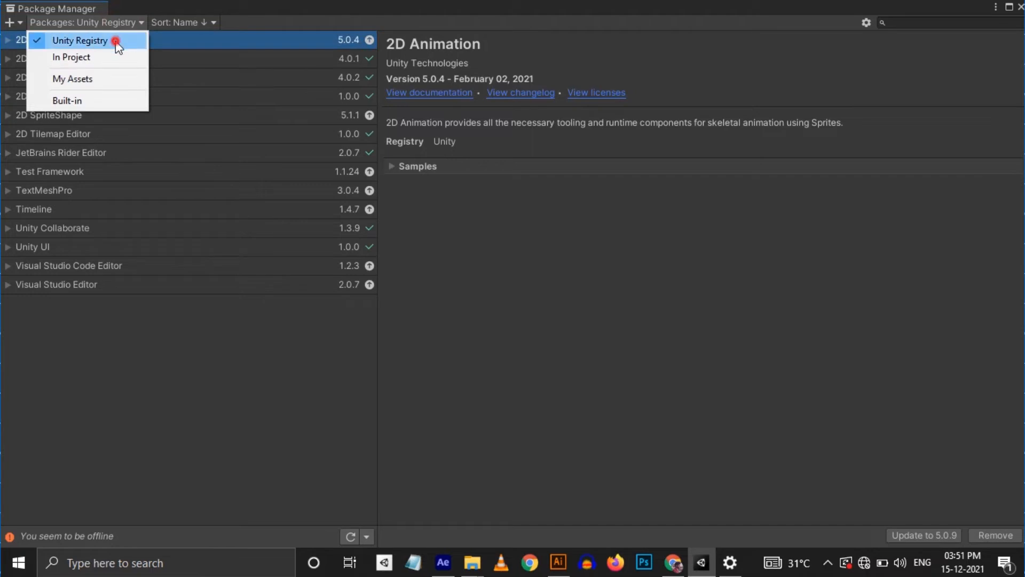
{"action": "left_click", "coordinate": [116, 41]}
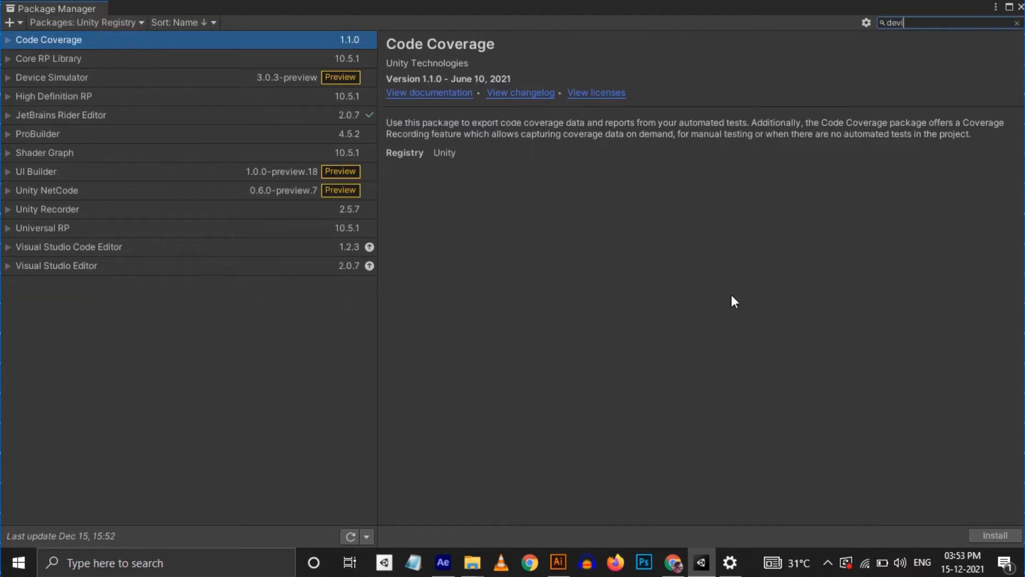
{"action": "type", "text": "ce"}
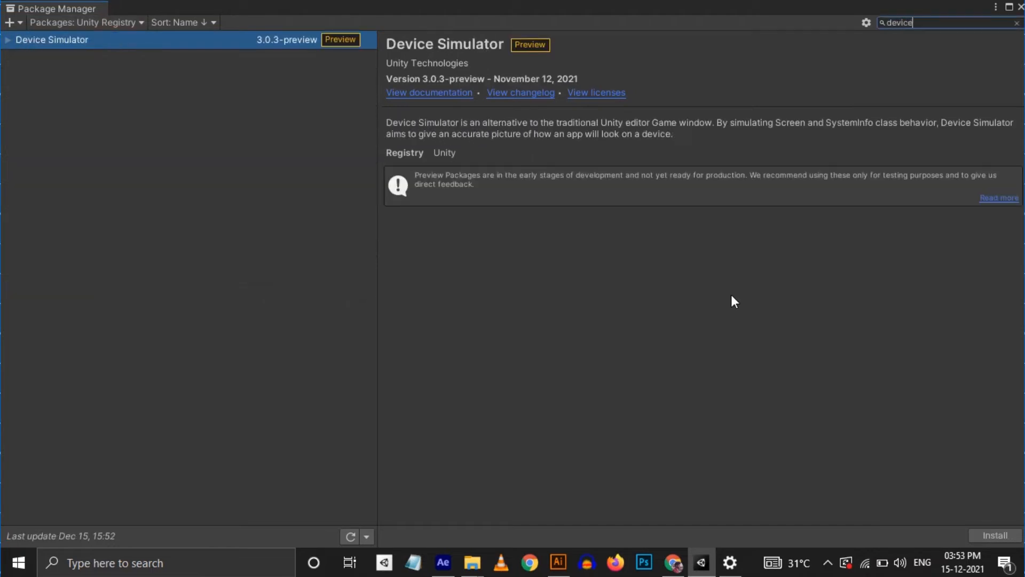
{"action": "left_click", "coordinate": [992, 536]}
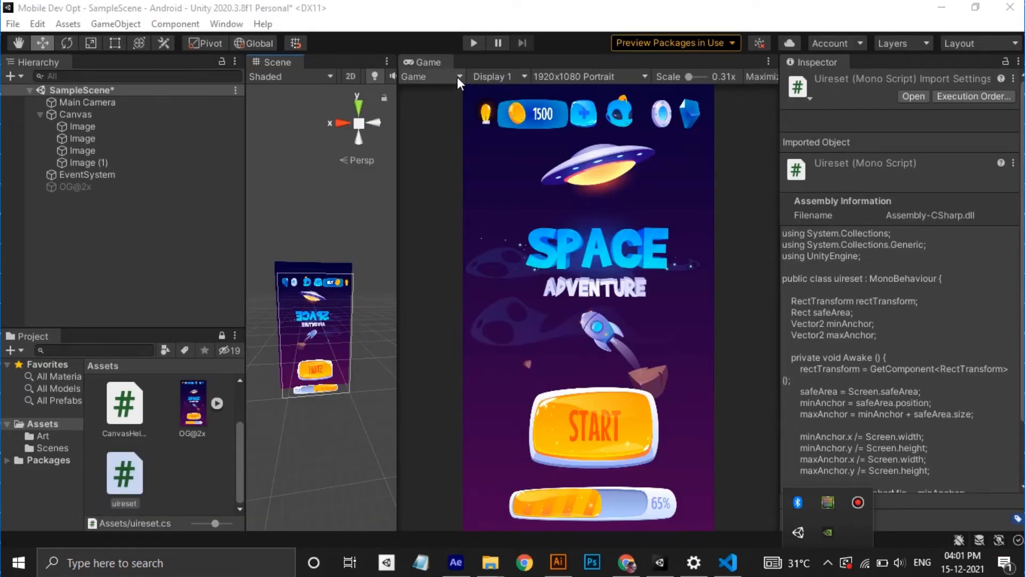
Preview the scene in the Simulator view on an Apple iPhone with the safe area outline shown.
{"action": "left_click", "coordinate": [457, 77]}
{"action": "left_click", "coordinate": [458, 111]}
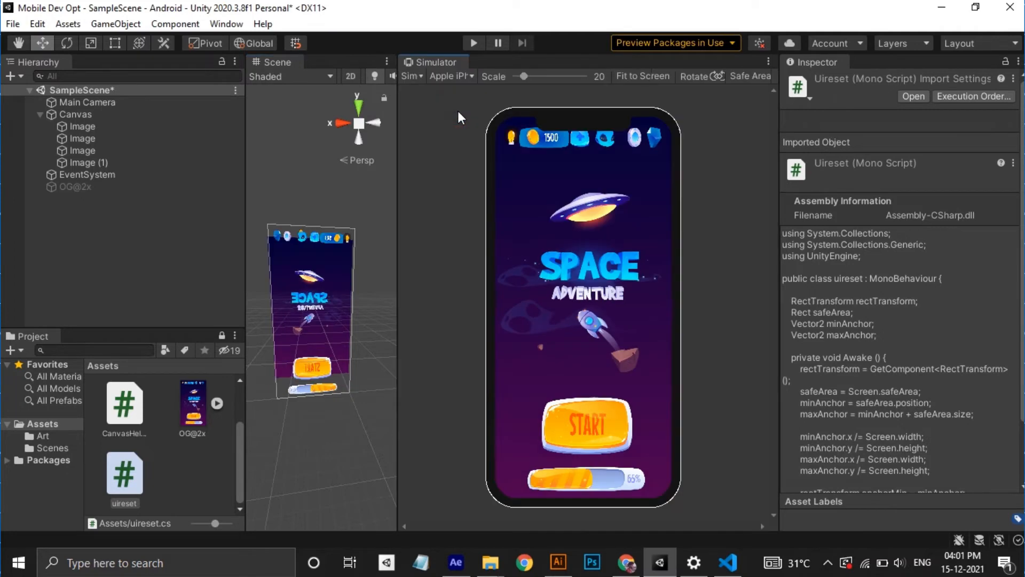
{"action": "left_click", "coordinate": [454, 77]}
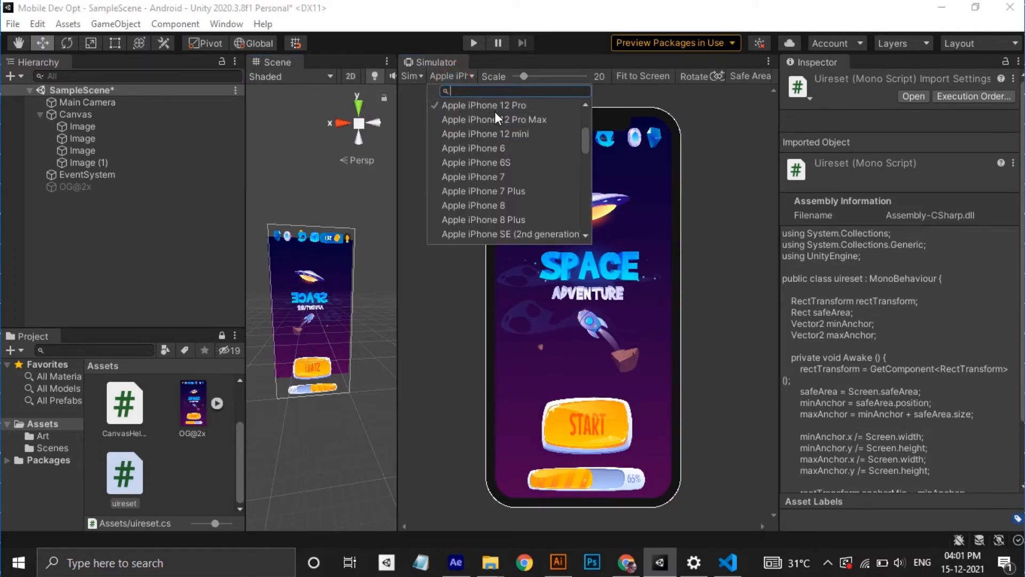
{"action": "scroll", "coordinate": [495, 111], "scroll_direction": "up", "scroll_amount": 1}
{"action": "left_click", "coordinate": [494, 137]}
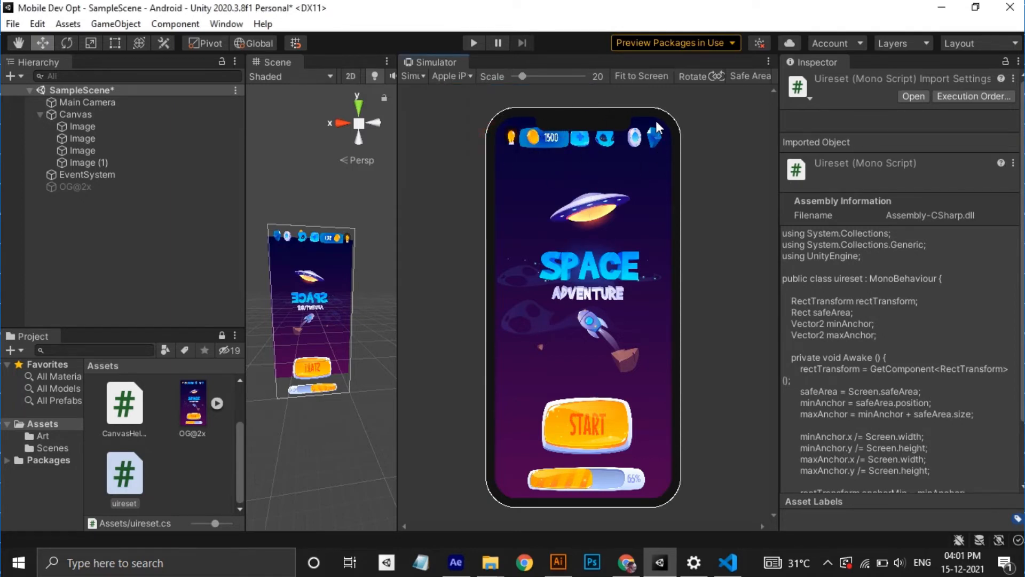
{"action": "left_click", "coordinate": [747, 74]}
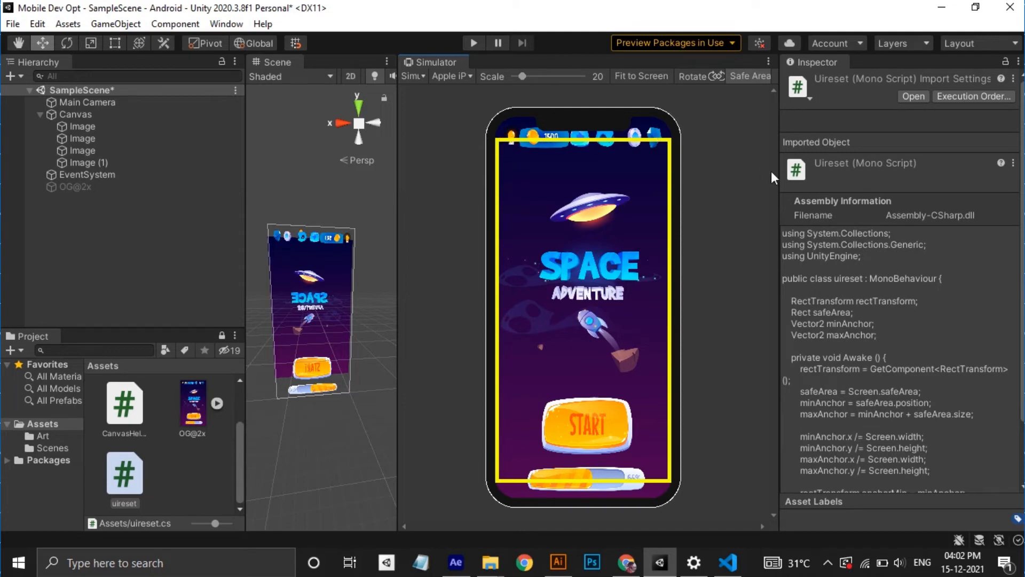
Create an empty child object named SafeArea under the Canvas.
{"action": "right_click", "coordinate": [96, 114]}
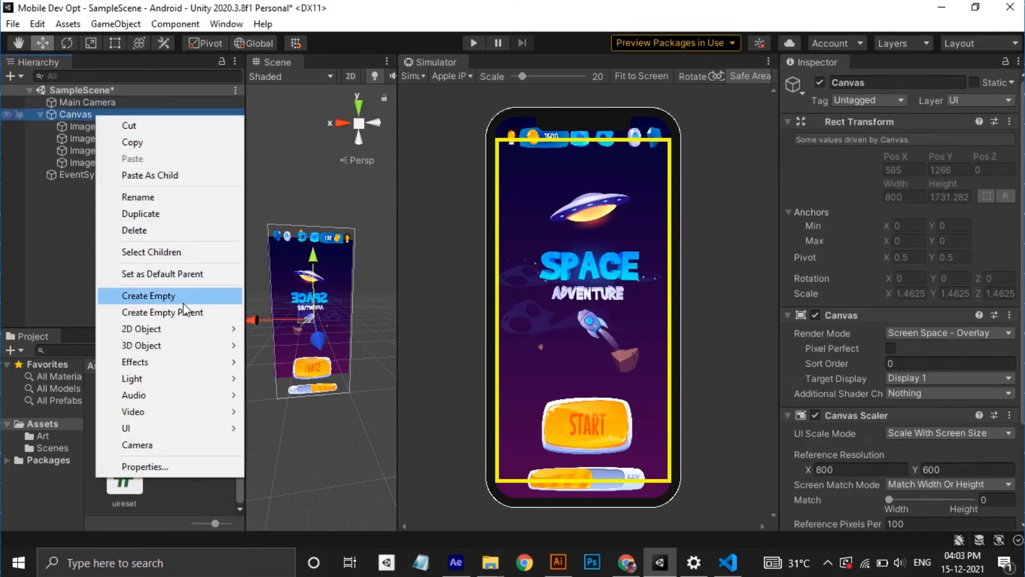
{"action": "left_click", "coordinate": [184, 297]}
{"action": "type", "text": "SafeArea"}
{"action": "left_click", "coordinate": [140, 280]}
Make all four Image objects under the Canvas children of the SafeArea object.
{"action": "left_click", "coordinate": [101, 150]}
{"action": "left_click", "coordinate": [103, 163]}
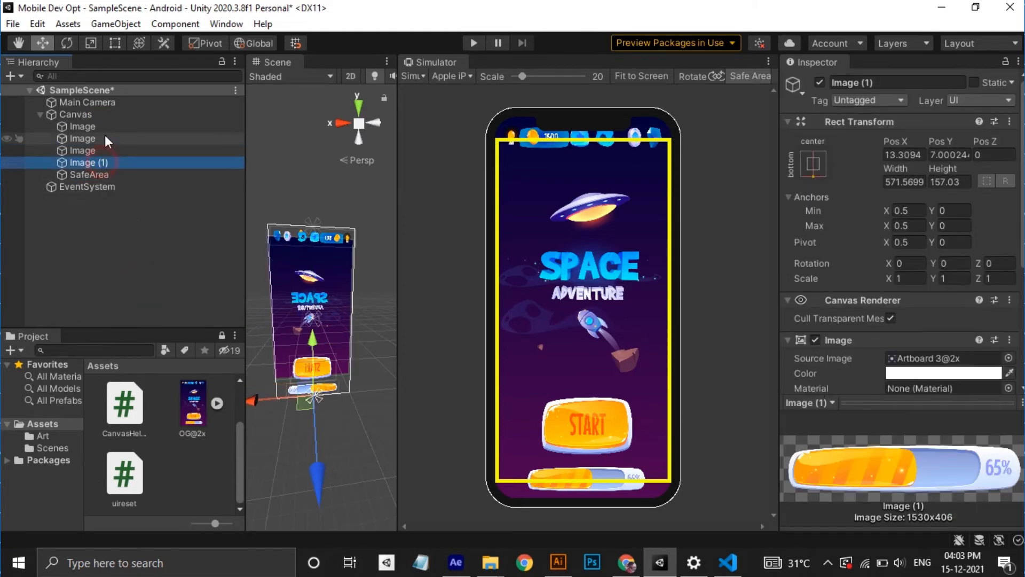
{"action": "left_click", "coordinate": [108, 128], "text": "shift"}
{"action": "left_click_drag", "start_coordinate": [107, 128], "coordinate": [105, 177]}
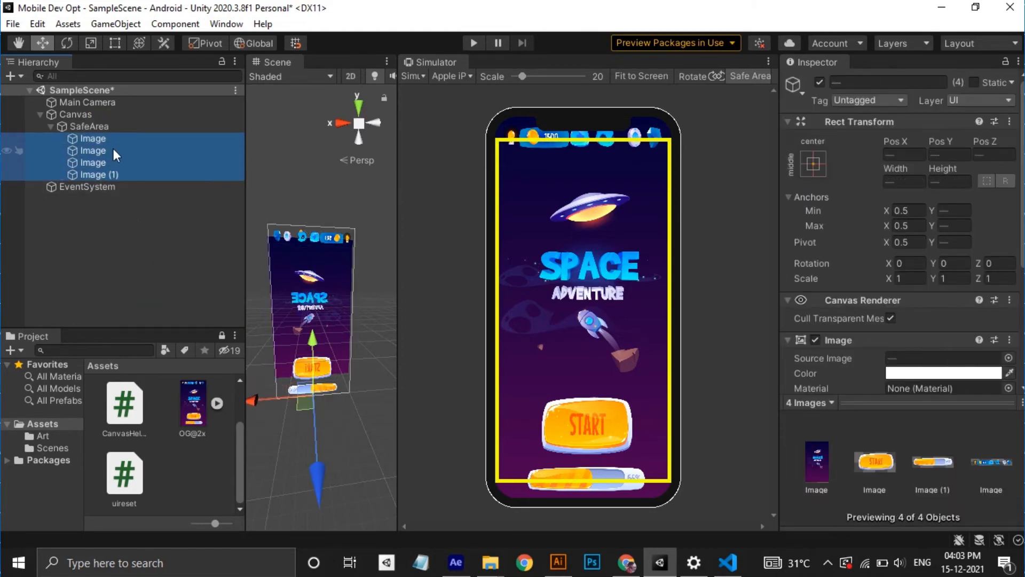
Set the SafeArea object's anchor preset to stretch both horizontally and vertically.
{"action": "left_click", "coordinate": [123, 127]}
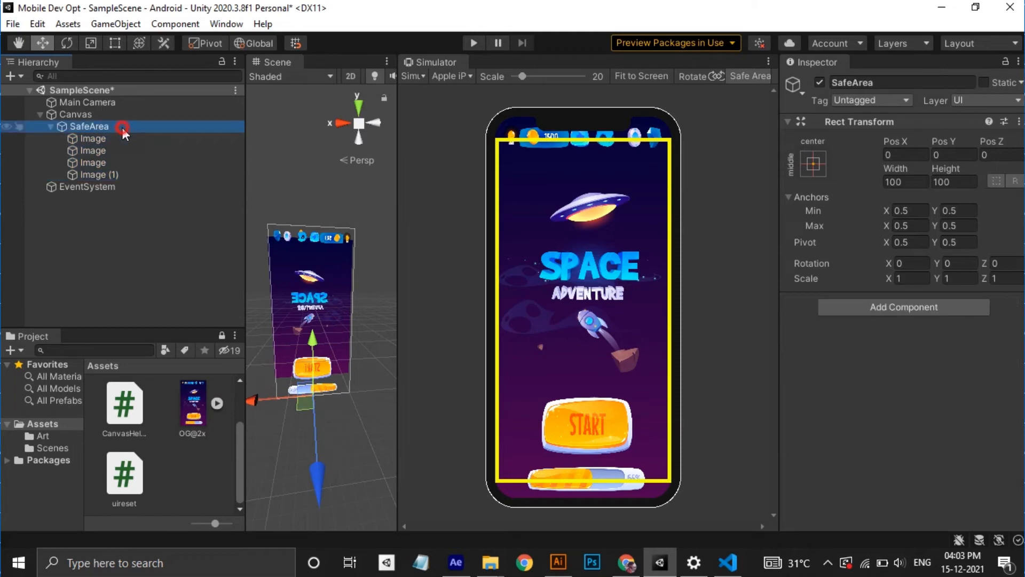
{"action": "left_click", "coordinate": [813, 164]}
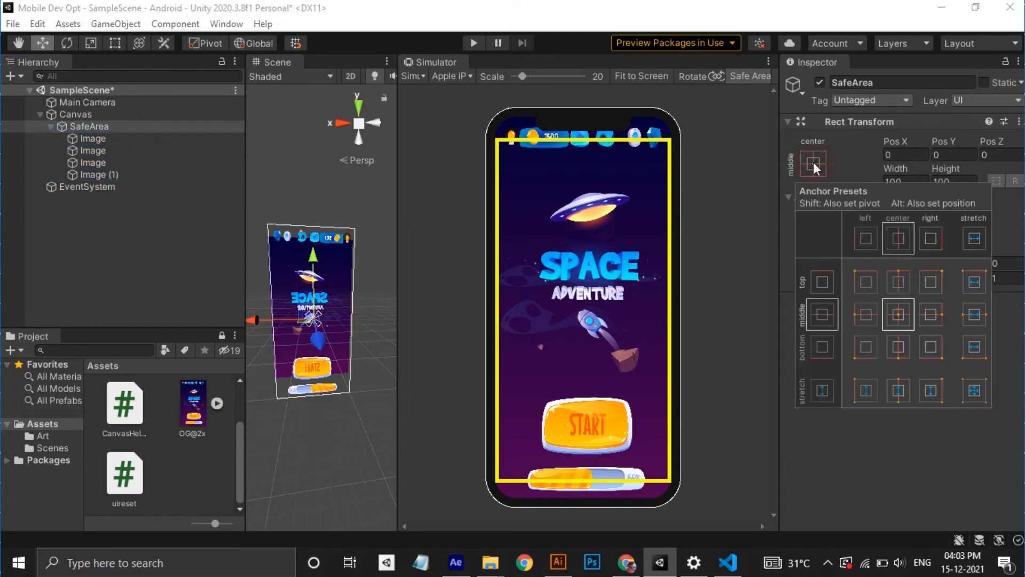
{"action": "left_click", "coordinate": [977, 390]}
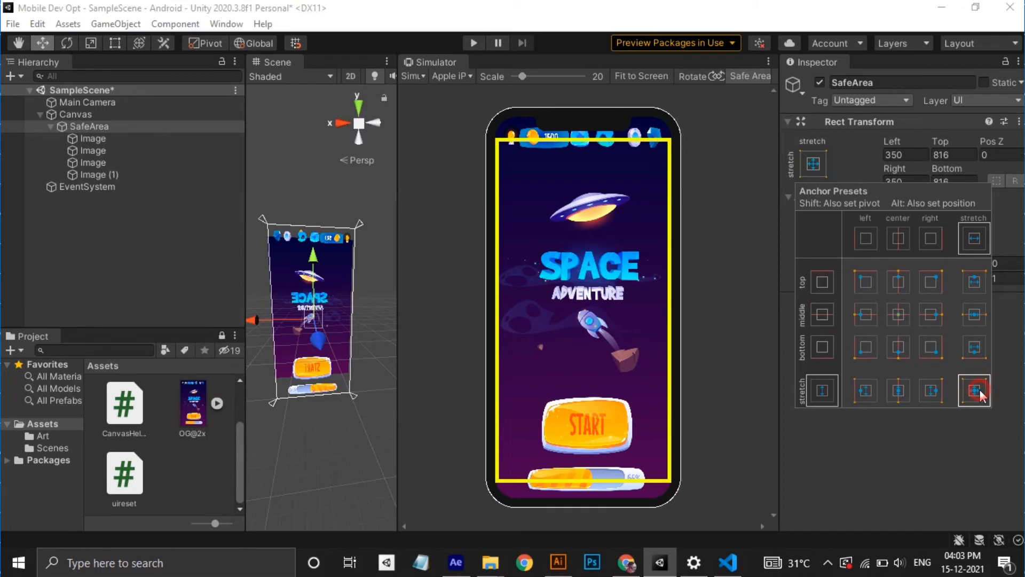
{"action": "left_click", "coordinate": [876, 438]}
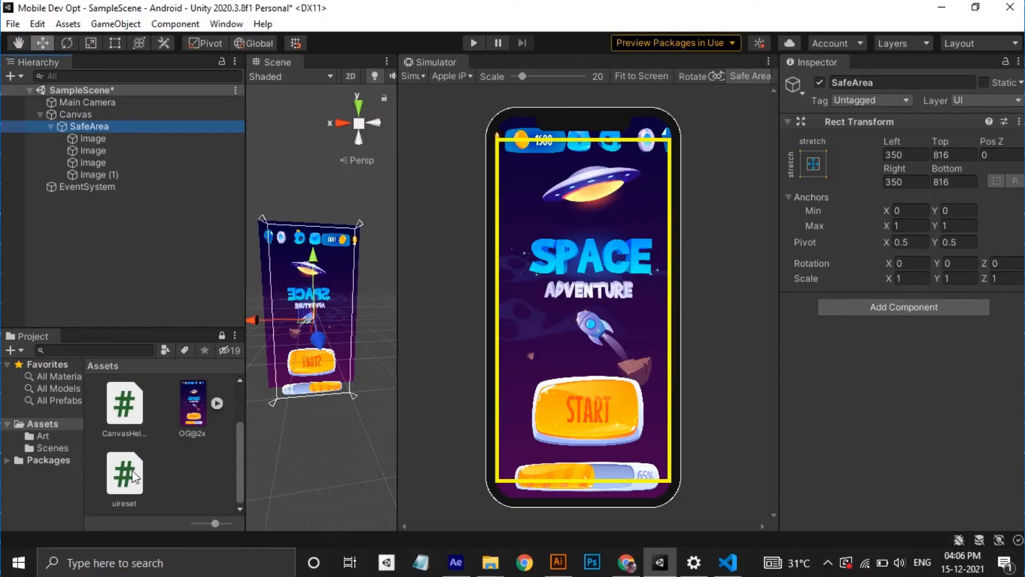
Attach the uireset script to the SafeArea object and run the scene in play mode to test it.
{"action": "left_click_drag", "start_coordinate": [124, 475], "coordinate": [860, 290]}
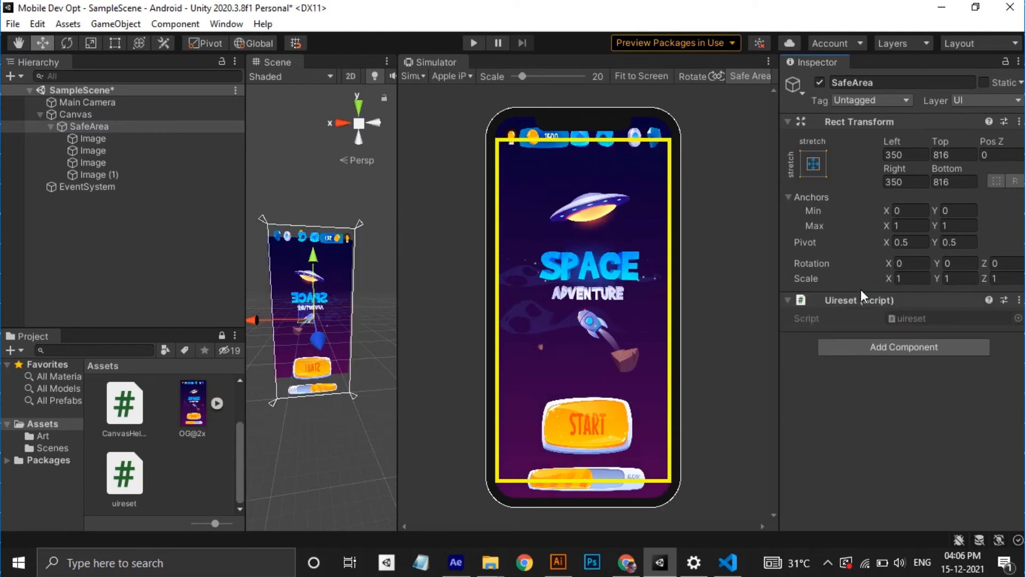
{"action": "left_click", "coordinate": [474, 43]}
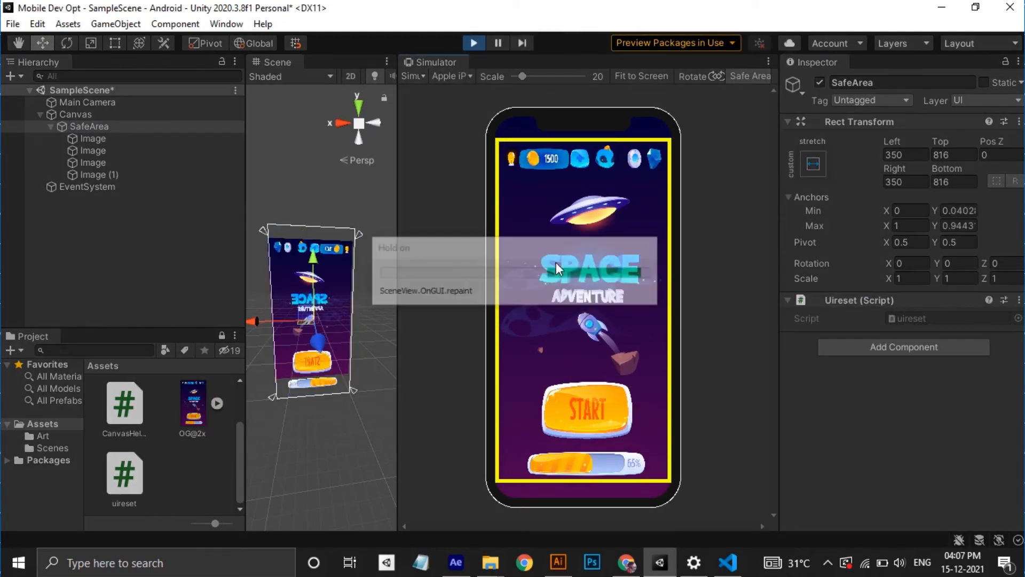